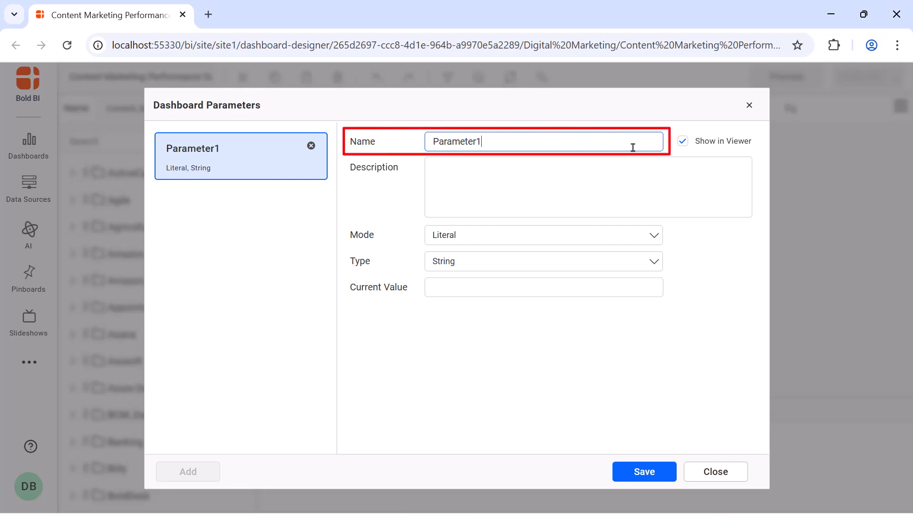
Examine the new parameter's Description, Mode, Type and Current Value settings, including the available mode and type options
click(624, 171)
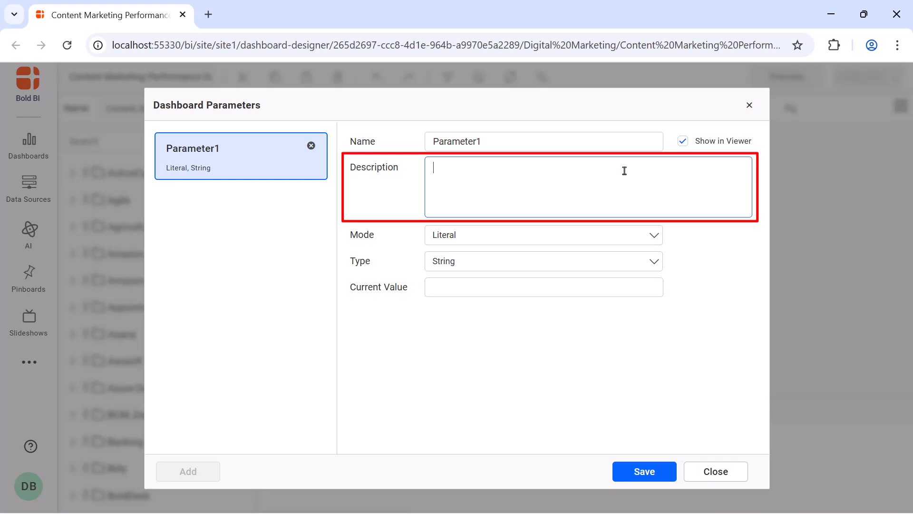
click(614, 238)
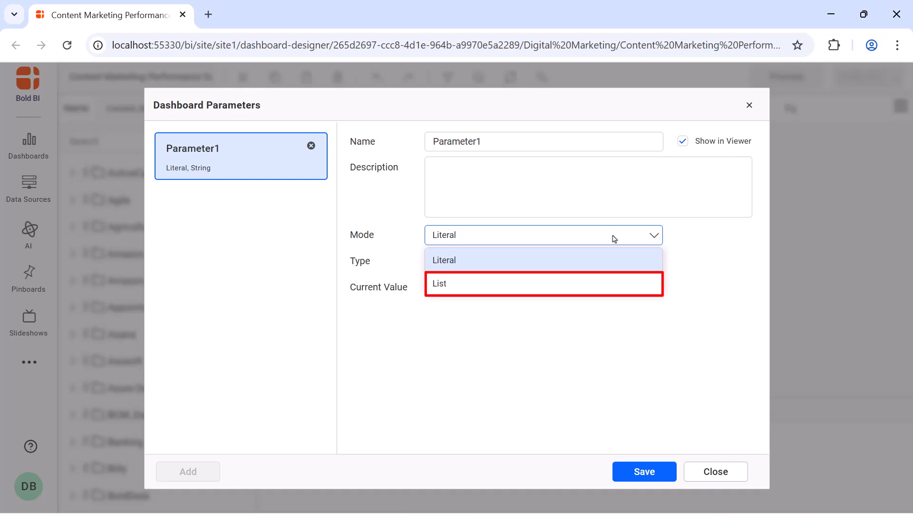
click(616, 256)
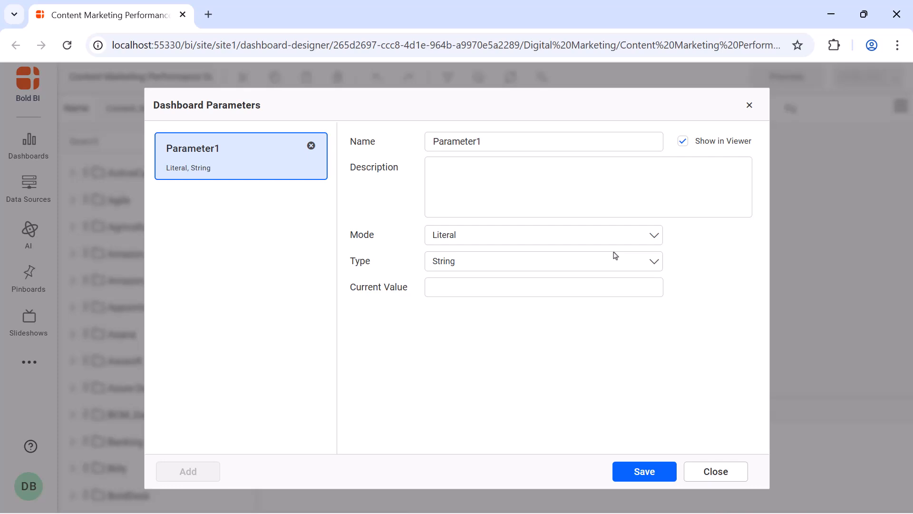
click(616, 258)
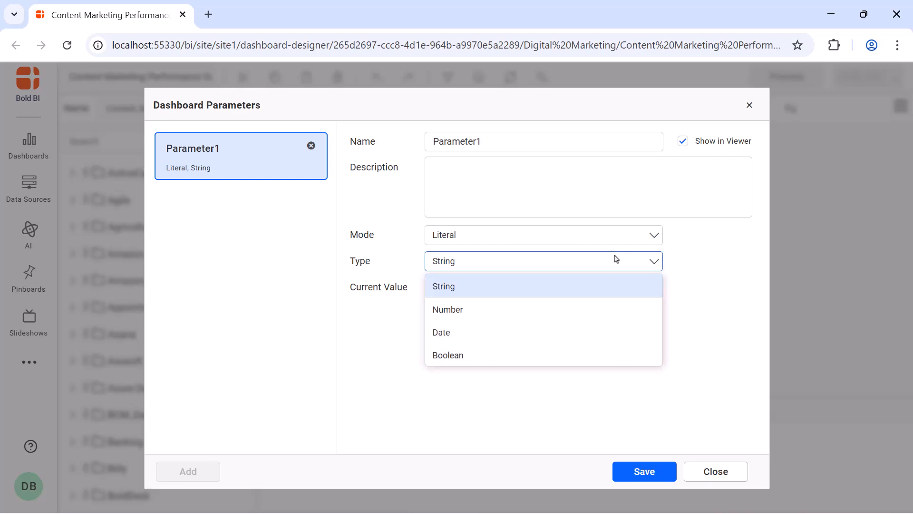
click(620, 258)
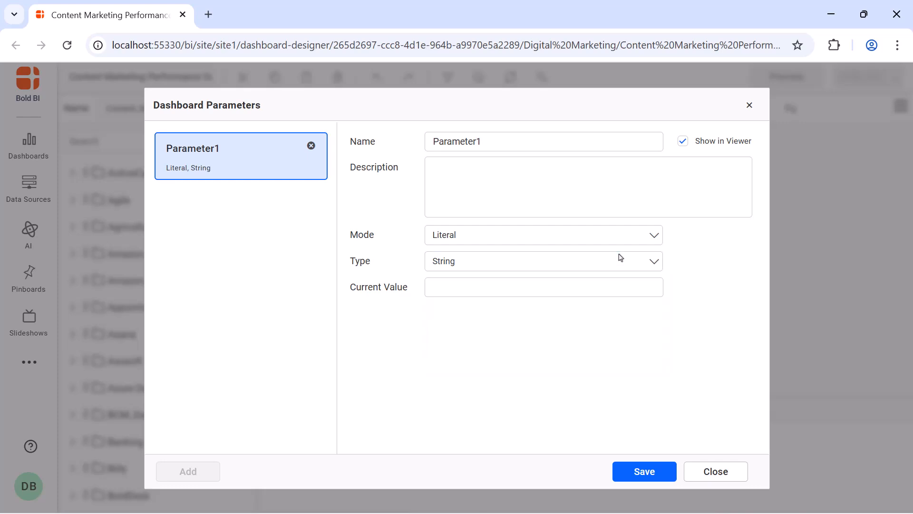
click(623, 282)
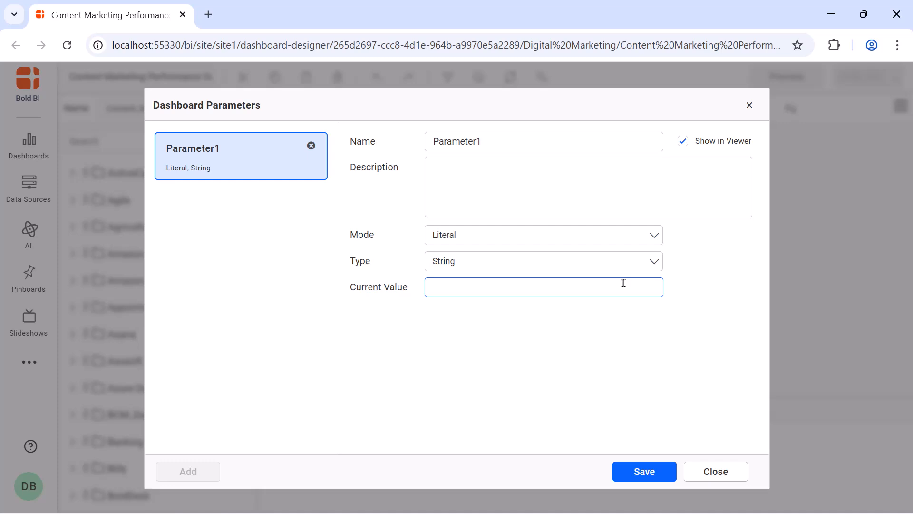
Set the parameter's type to Number and its selection type to Range
click(628, 263)
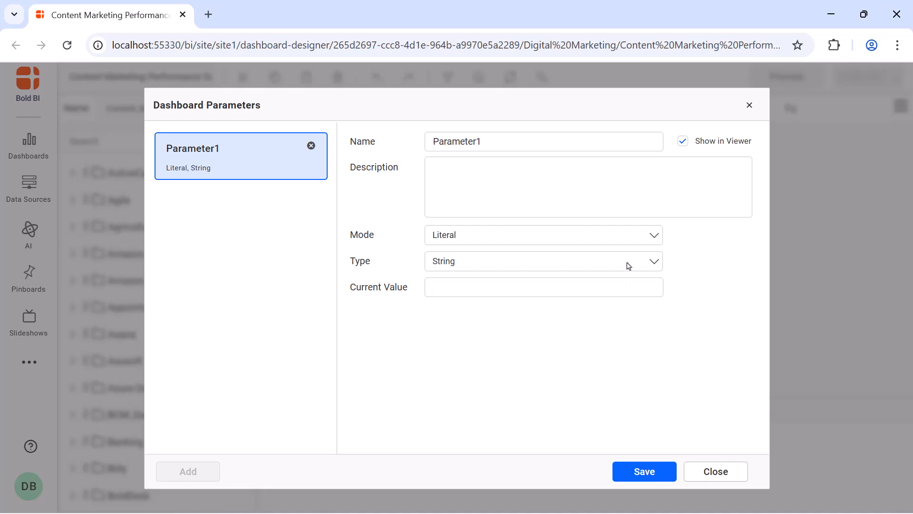
click(626, 307)
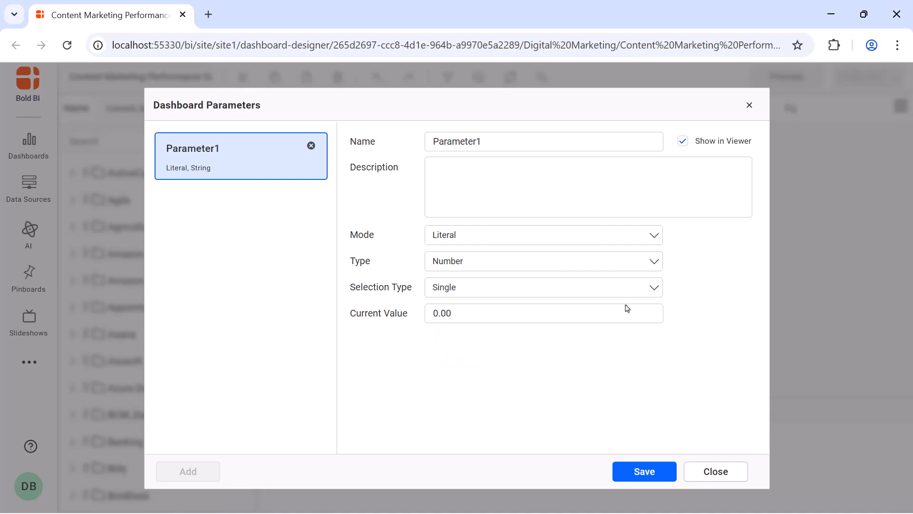
click(630, 297)
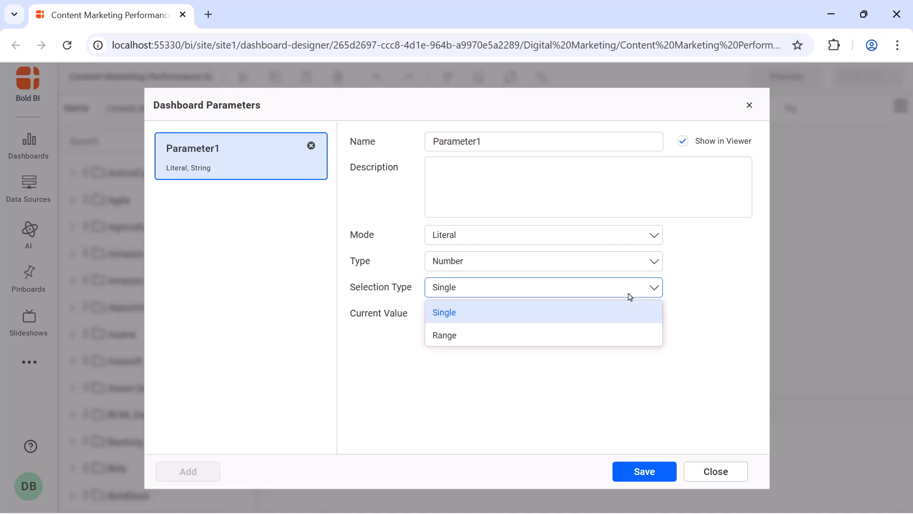
click(632, 305)
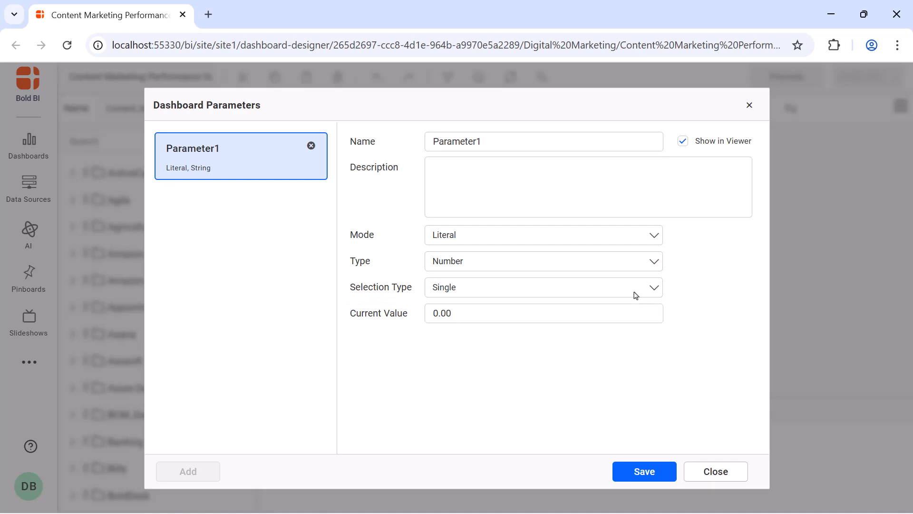
click(634, 293)
click(636, 333)
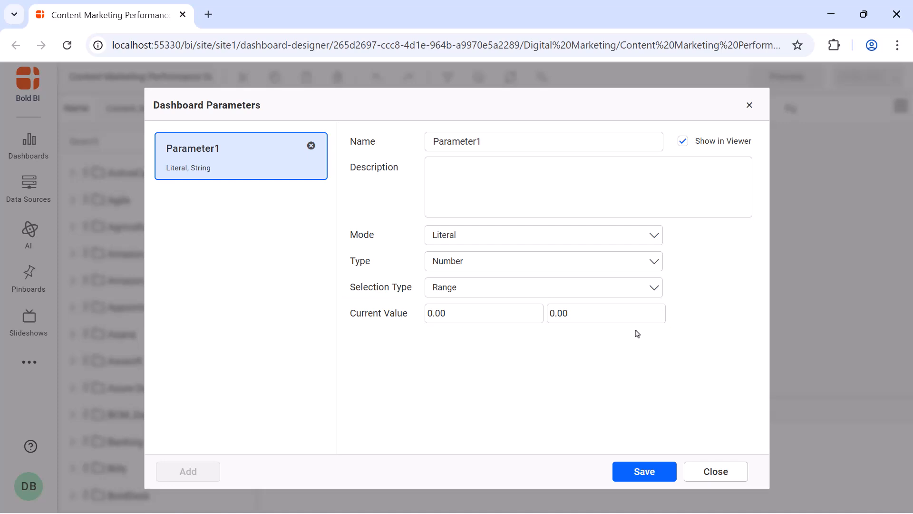
Set the parameter's type to Date, view the current value's date and time picker, and set the selection type to Range
click(633, 265)
click(623, 336)
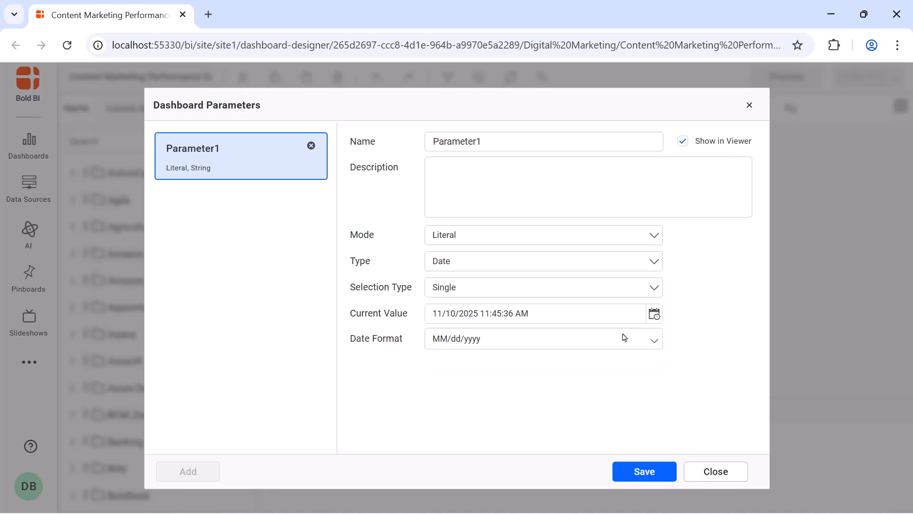
click(653, 323)
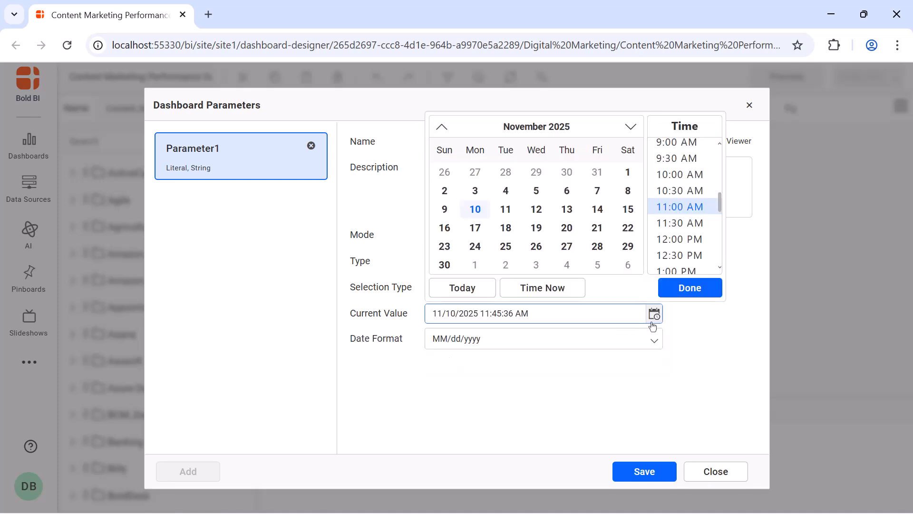
click(653, 322)
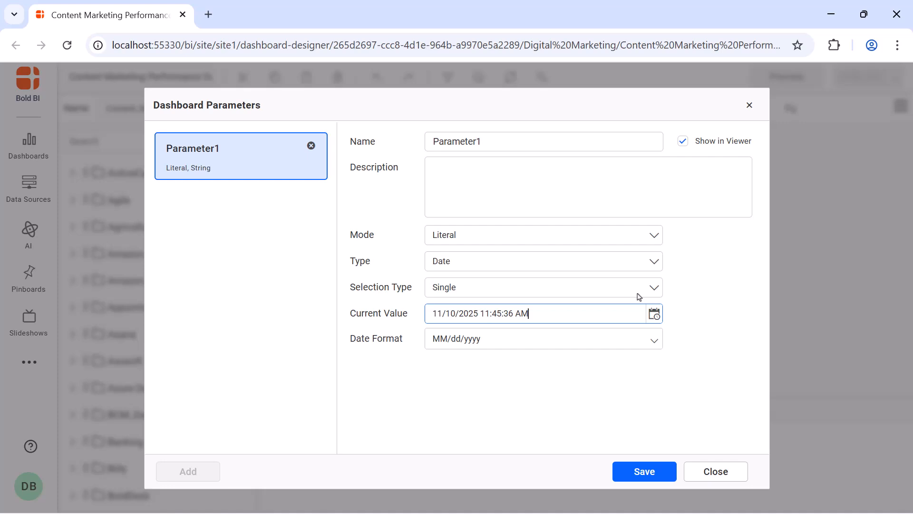
click(638, 296)
click(639, 330)
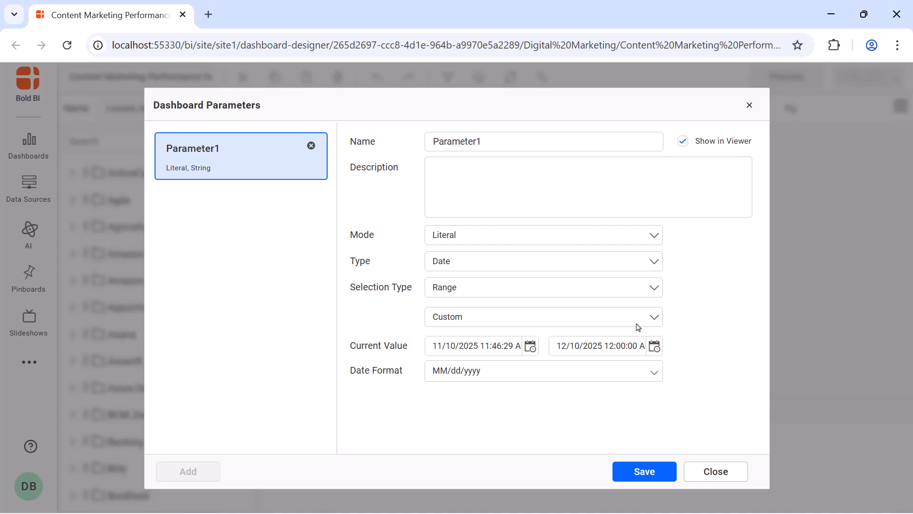
Add the relative range Last 1 Year(s) to the date parameter and apply it
click(639, 326)
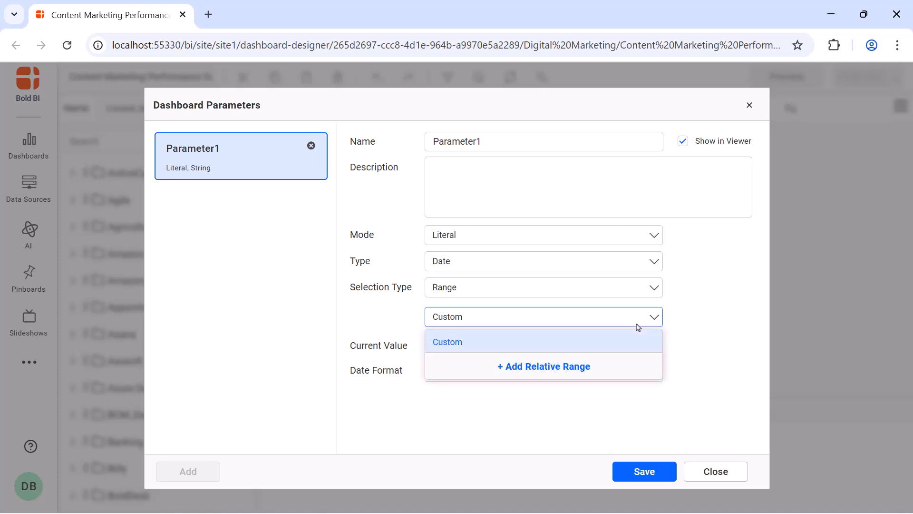
click(587, 366)
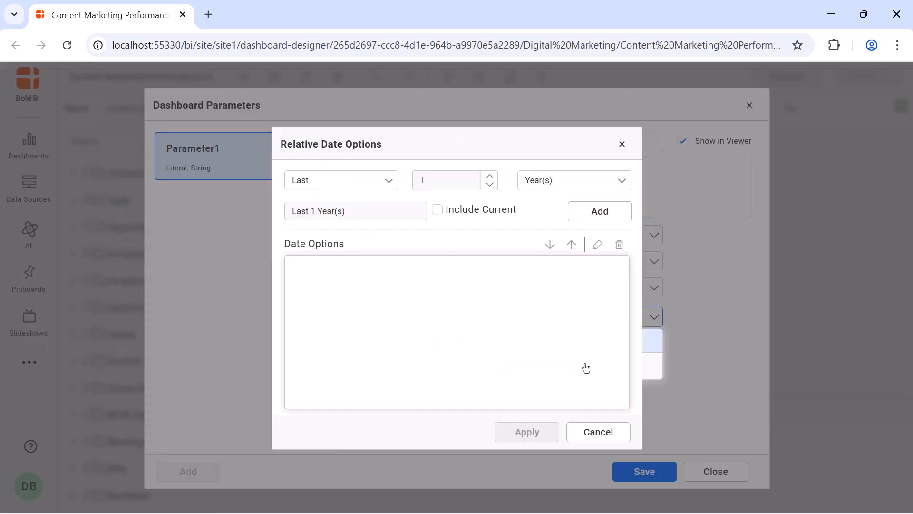
click(598, 210)
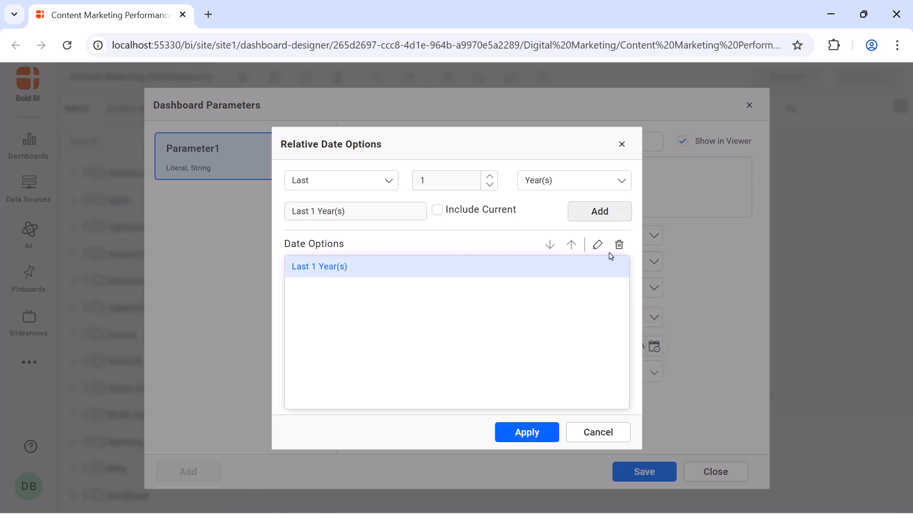
click(545, 435)
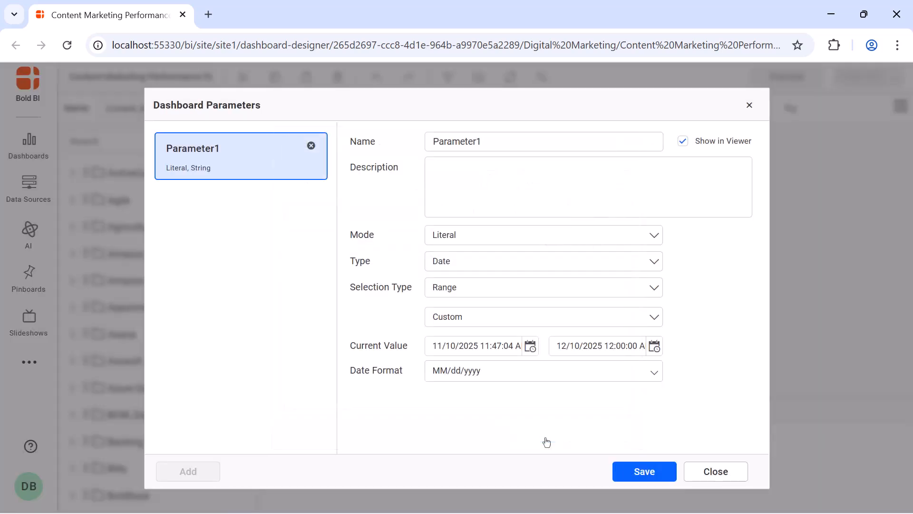
Clear the relative date options and set the parameter's type to Boolean
click(590, 324)
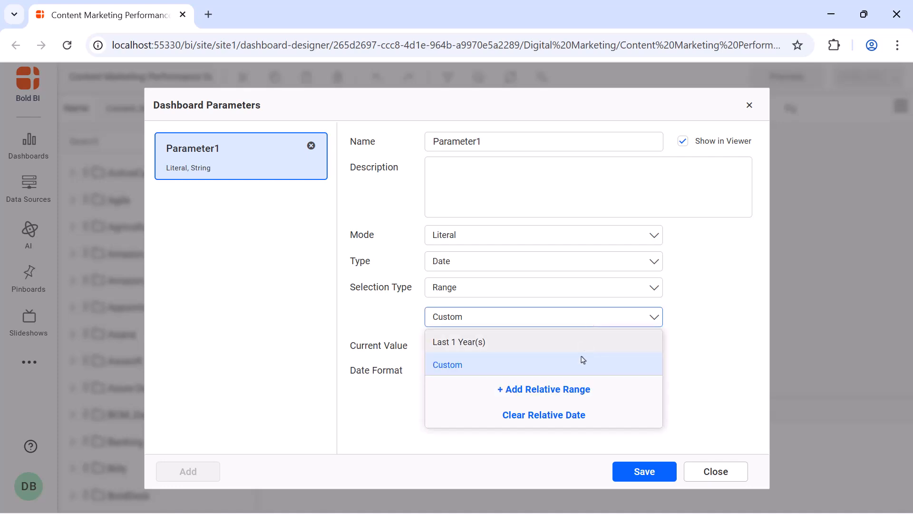
click(571, 413)
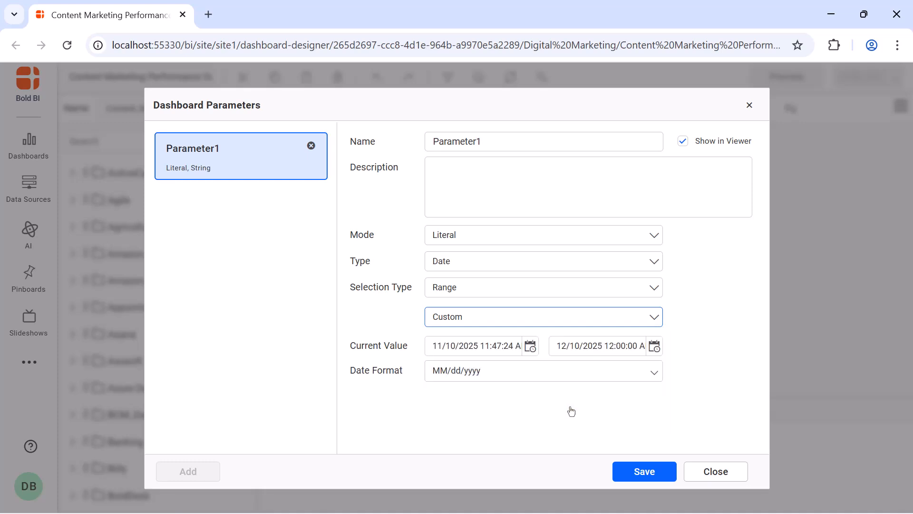
click(581, 267)
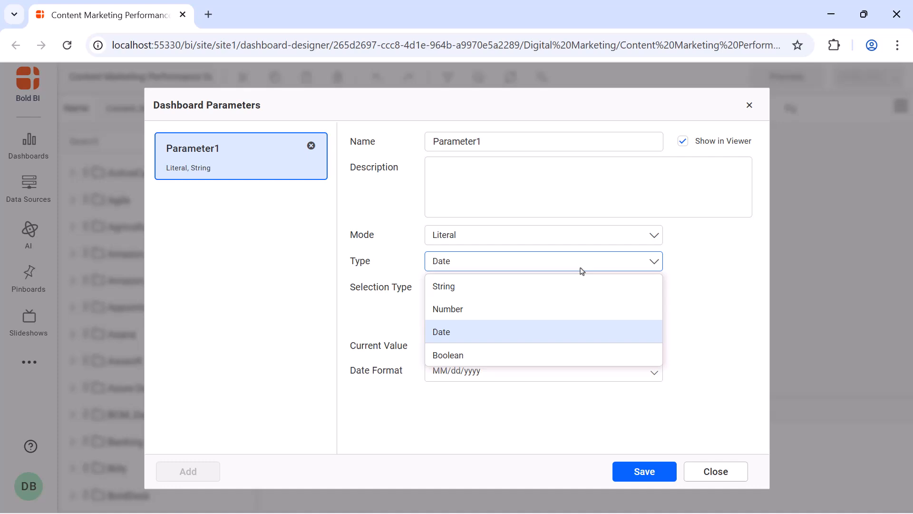
click(571, 351)
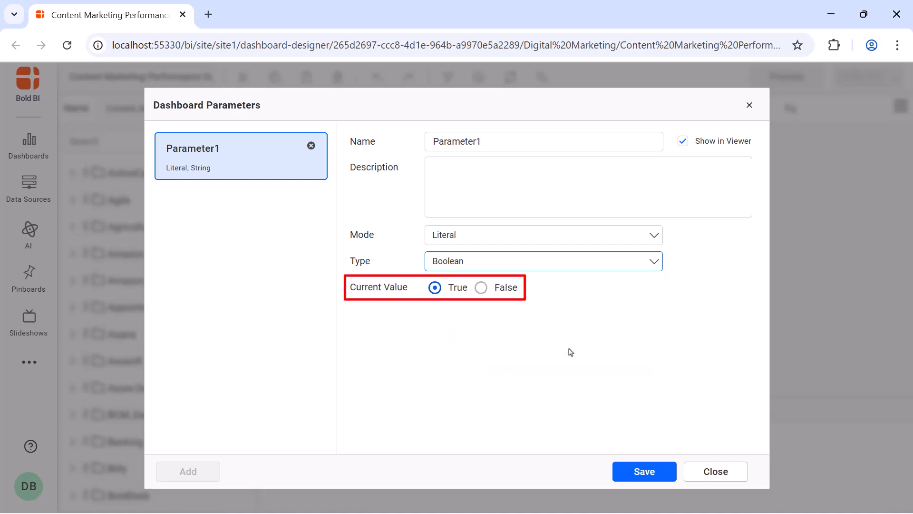
Name the parameter "Content Type" and describe it as "Specify the type of content (Webinar) to filter."
double_click(542, 143)
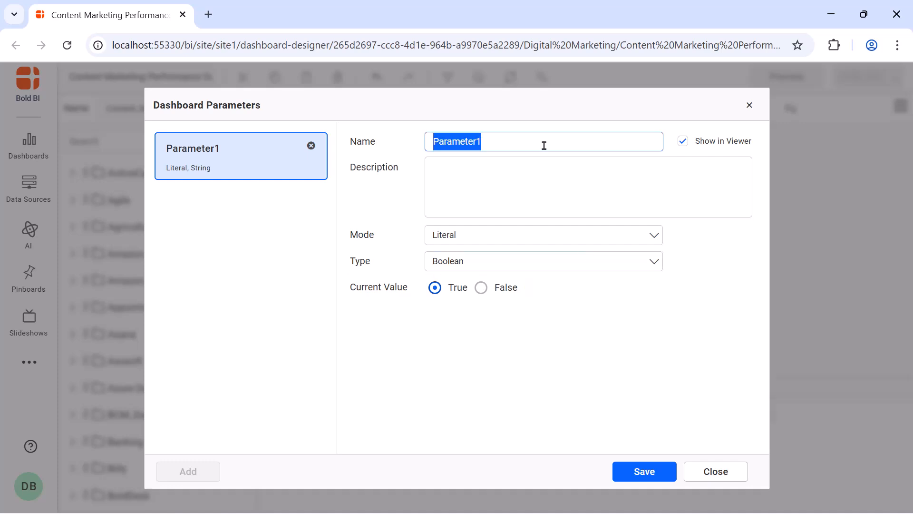
text(Content Type)
click(547, 165)
text(Specify the type of )
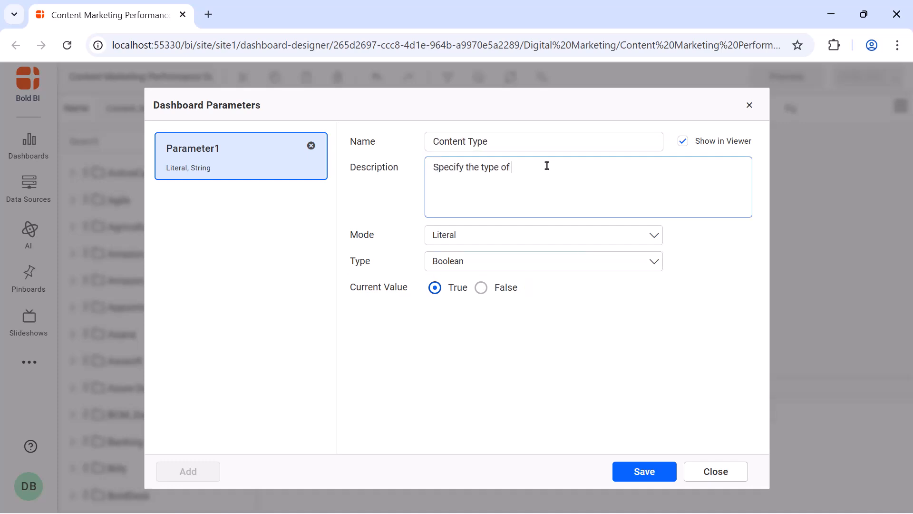
text(content (Webinar) to filter.)
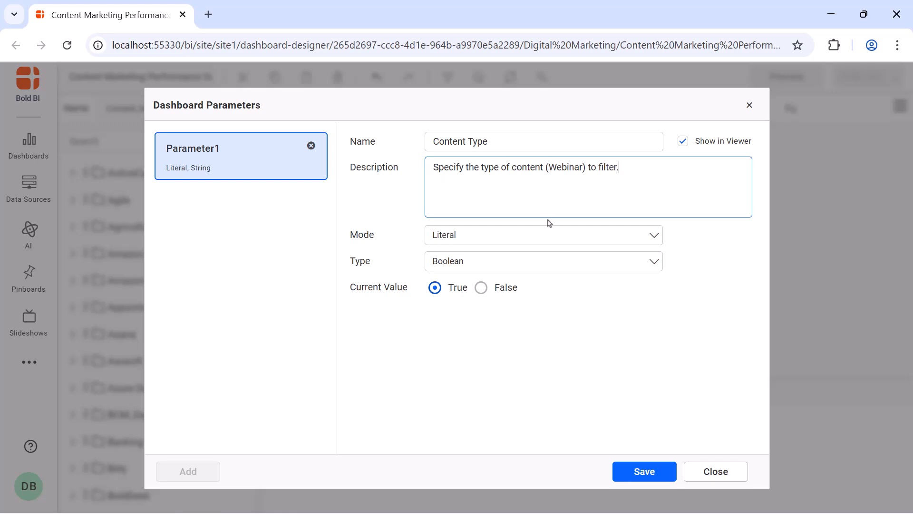
Set the Content Type parameter's type to String with the current value Webinar, and save the parameter
click(546, 261)
click(546, 286)
text(Webinar)
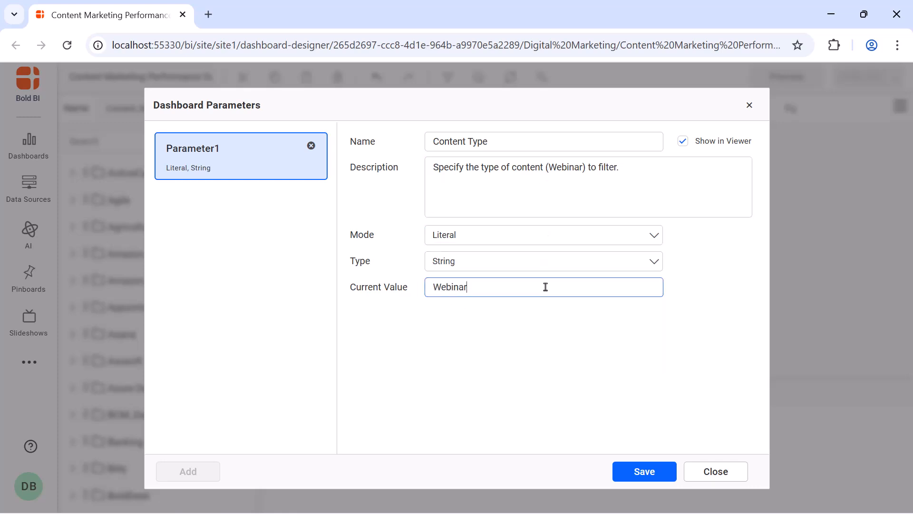
click(637, 471)
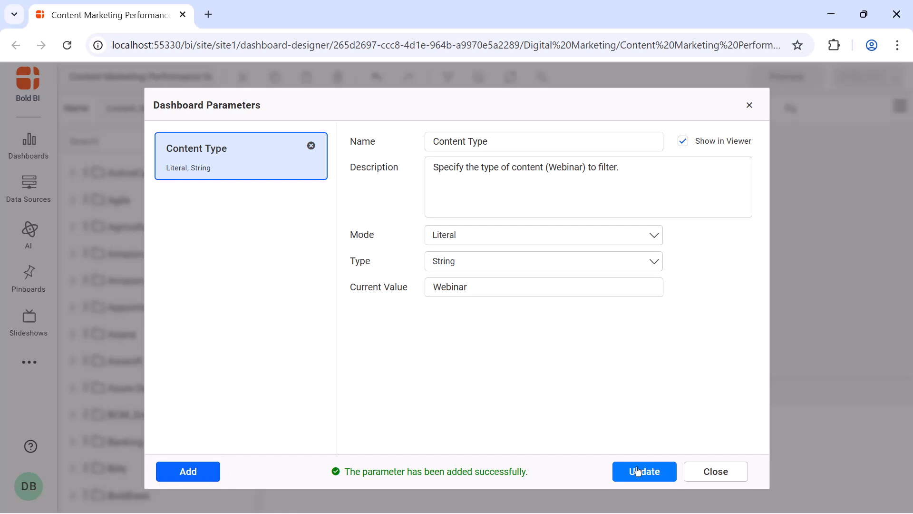
Add a second dashboard parameter and set its mode to List
click(193, 471)
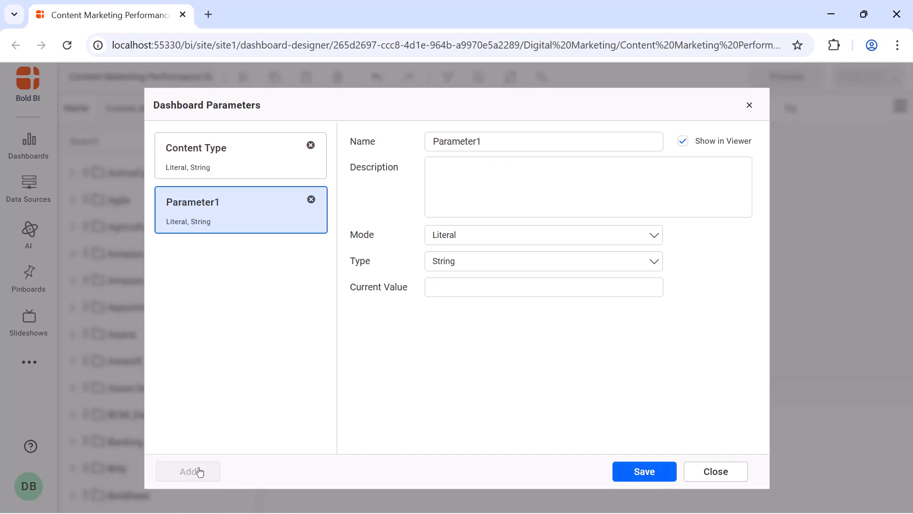
click(525, 242)
click(522, 280)
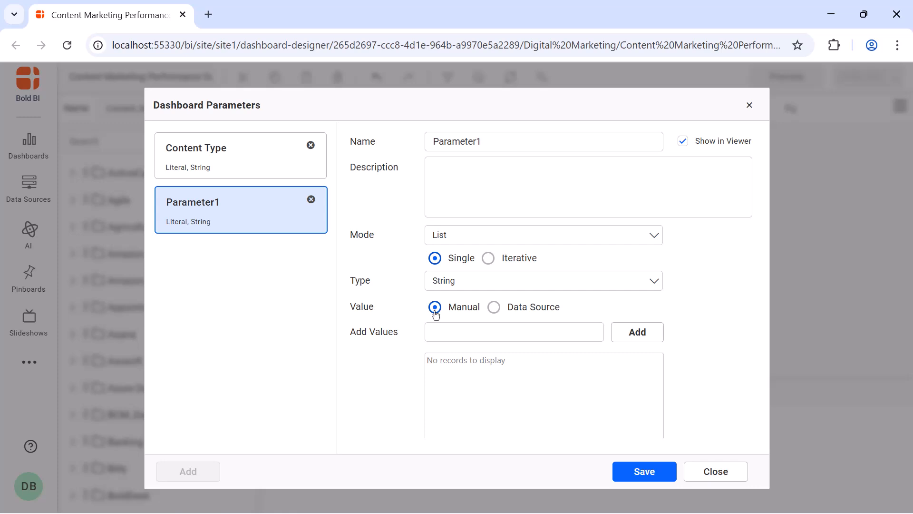
Add the values Webinar, Blog Posts and Newsletters to the new parameter's manual value list
click(588, 334)
text(Webinar)
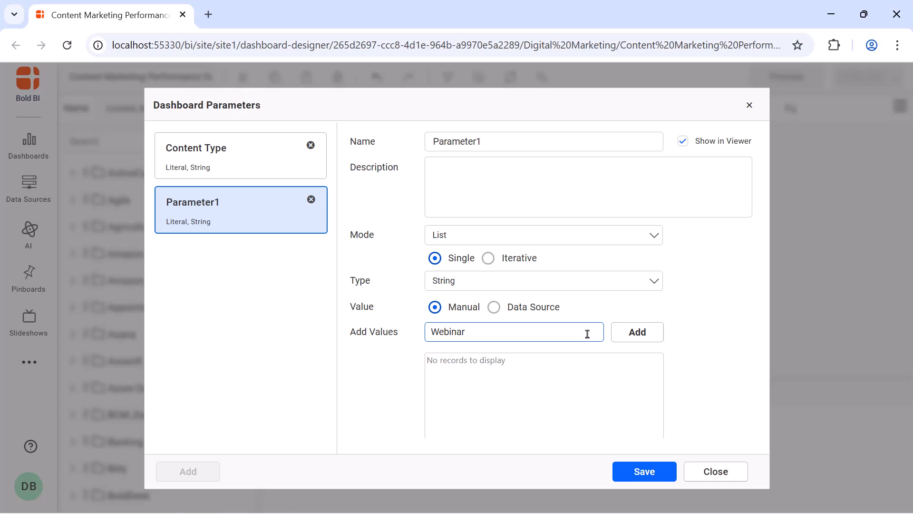
click(622, 336)
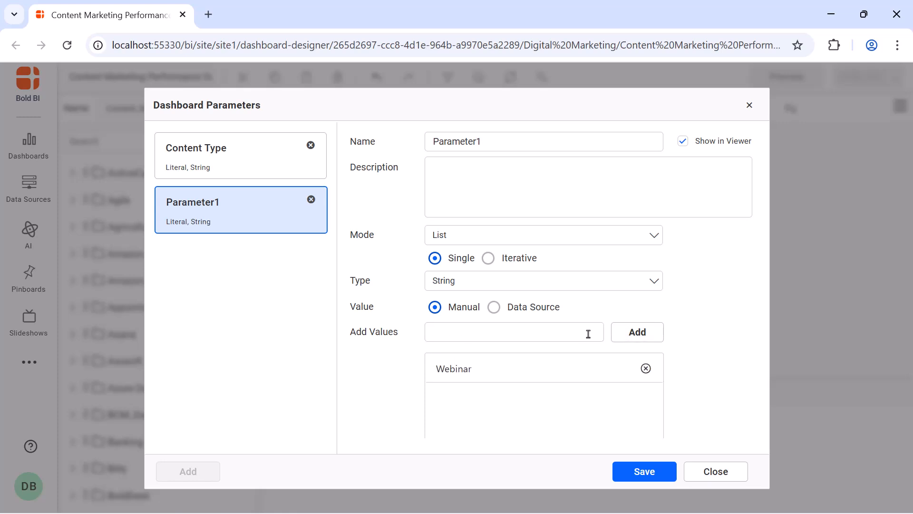
click(589, 332)
text(Blog Posts)
click(627, 337)
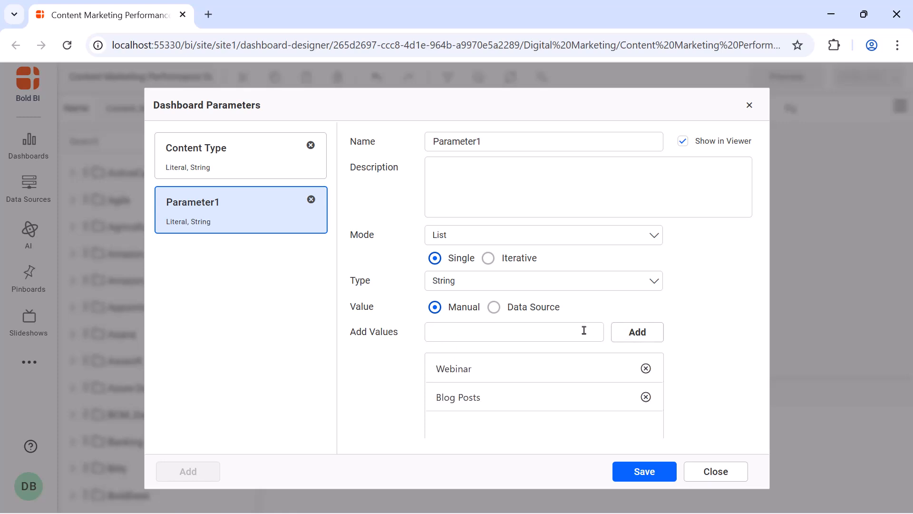
click(584, 330)
text(Newsletters)
click(621, 336)
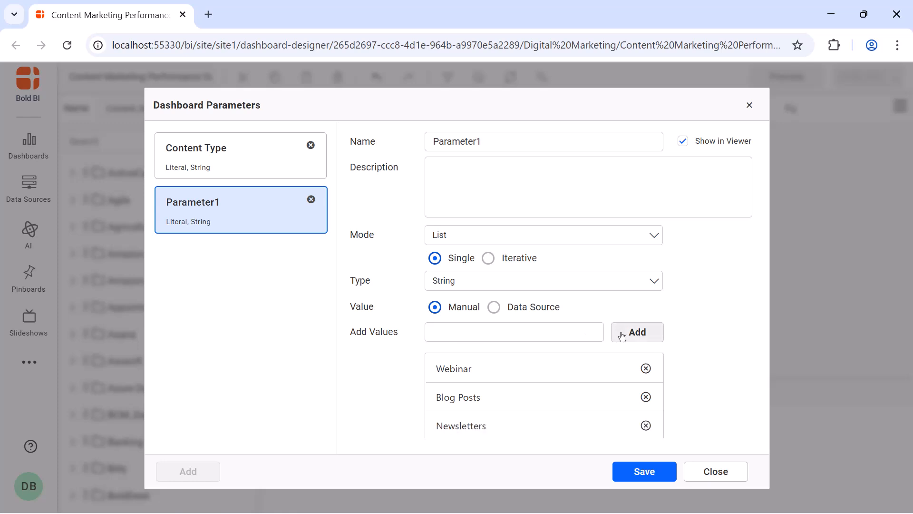
Confirm the Webinar entry in the manual list and apply a default value that includes Webinar, Blog Posts and Newsletters
click(602, 366)
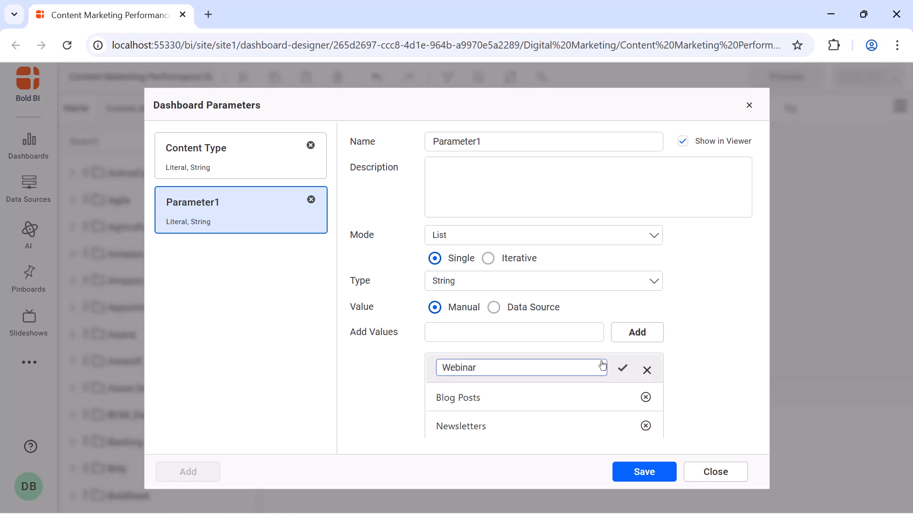
click(622, 368)
scroll(621, 372, down, 2)
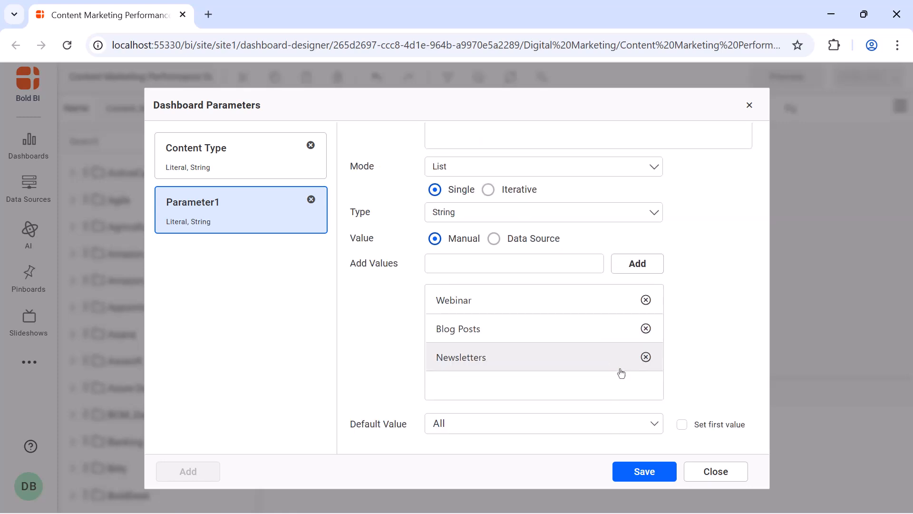
click(587, 427)
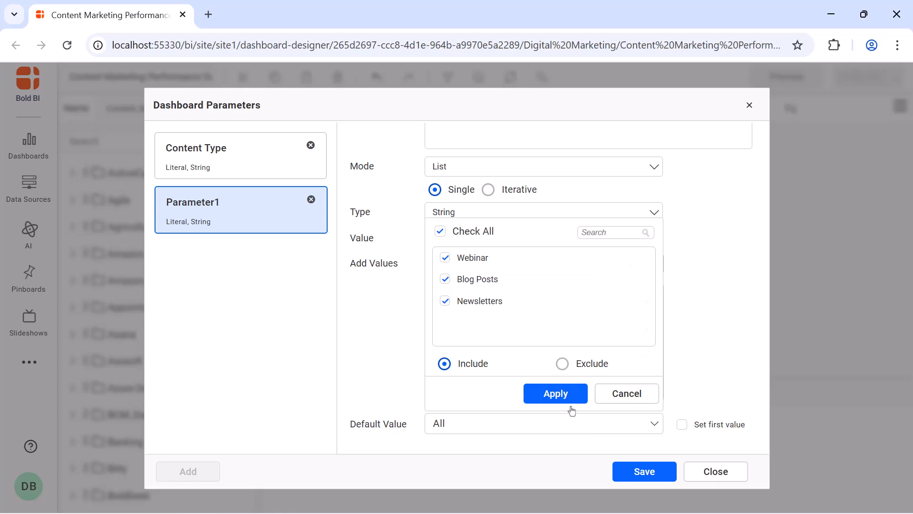
click(542, 391)
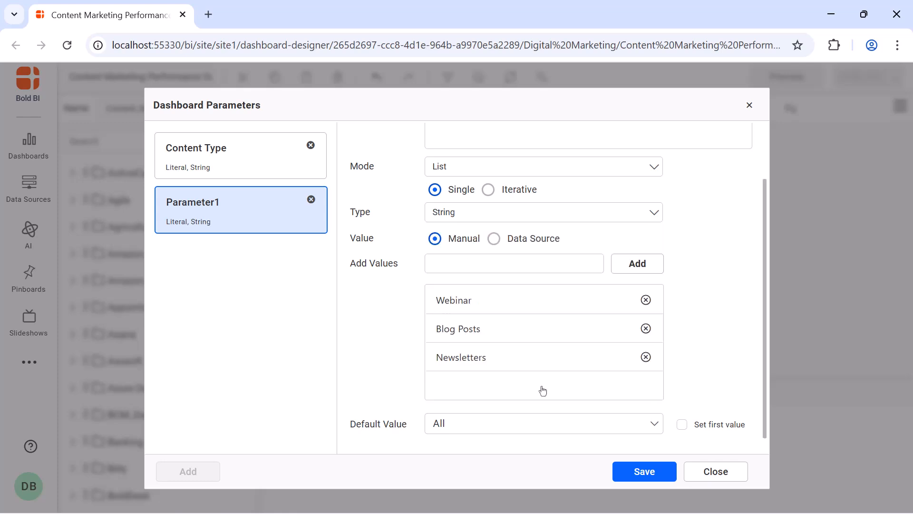
Switch the list parameter's values from manual entry to Data Source, with its fields taken from the data source
click(494, 238)
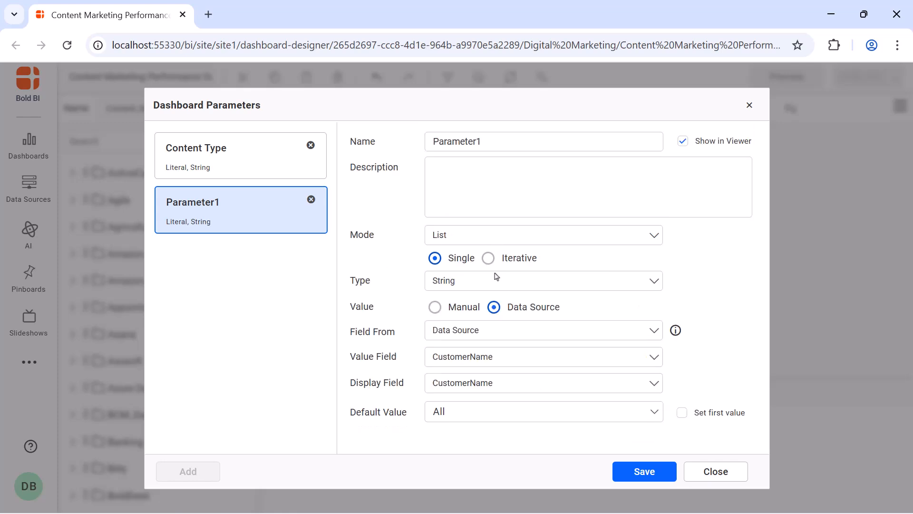
click(497, 330)
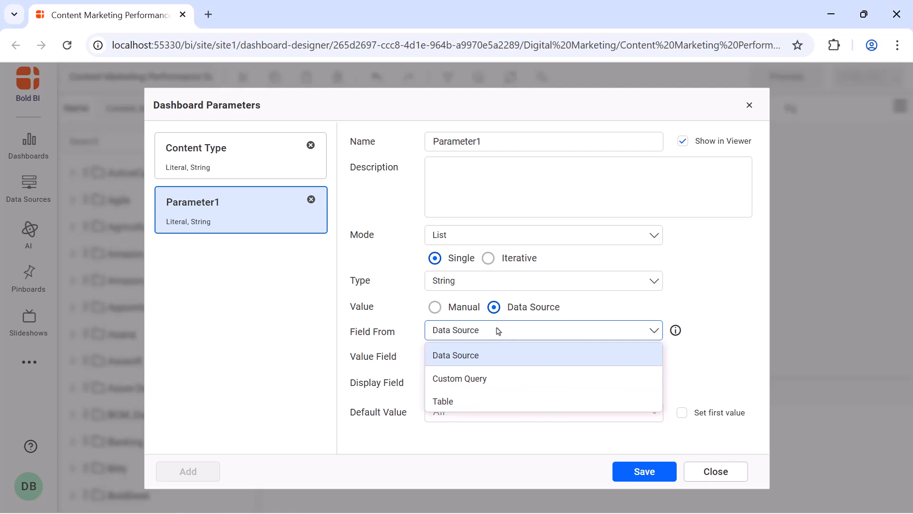
click(501, 349)
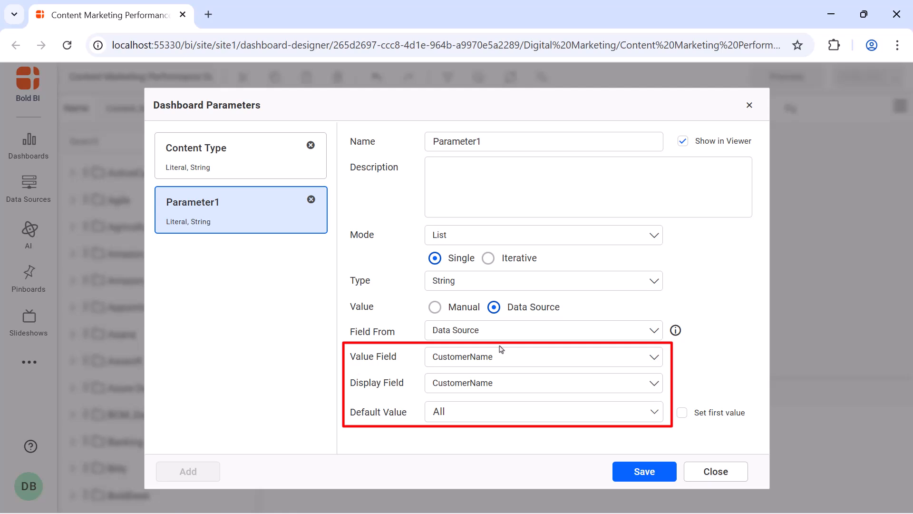
Take the list parameter's fields from the table Content_Marketing (Digital_Marketing), with ContentType as the value field
click(504, 330)
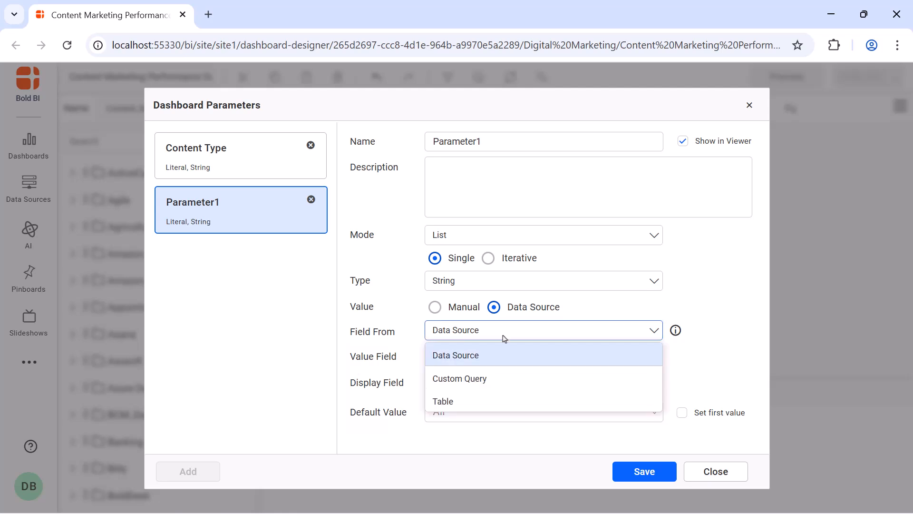
click(507, 401)
click(548, 345)
text(content)
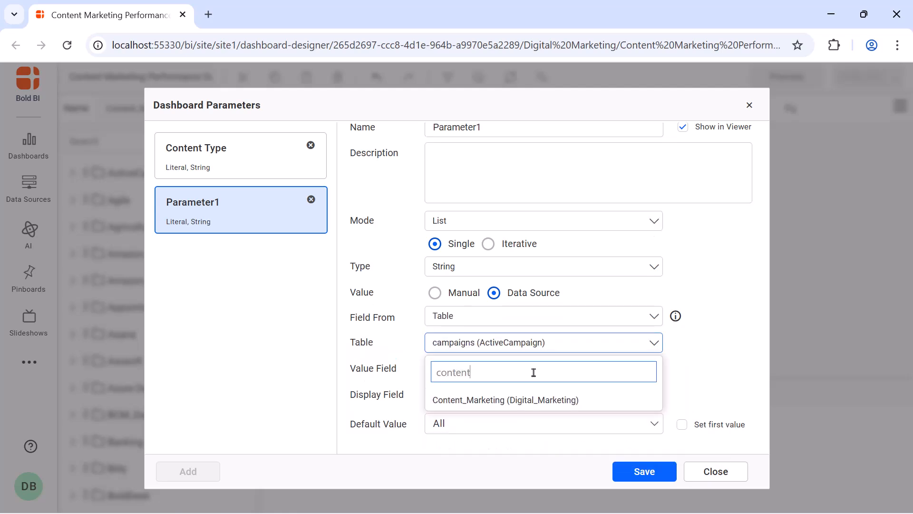
click(536, 401)
click(533, 374)
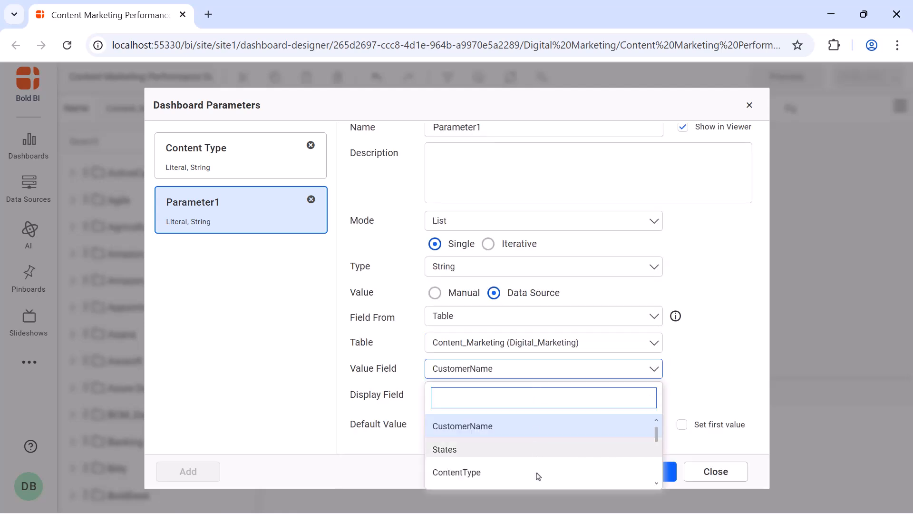
click(538, 476)
Change the list parameter's field origin to Custom Query and enter the query SELECT * FROM Content_Marketing
click(528, 322)
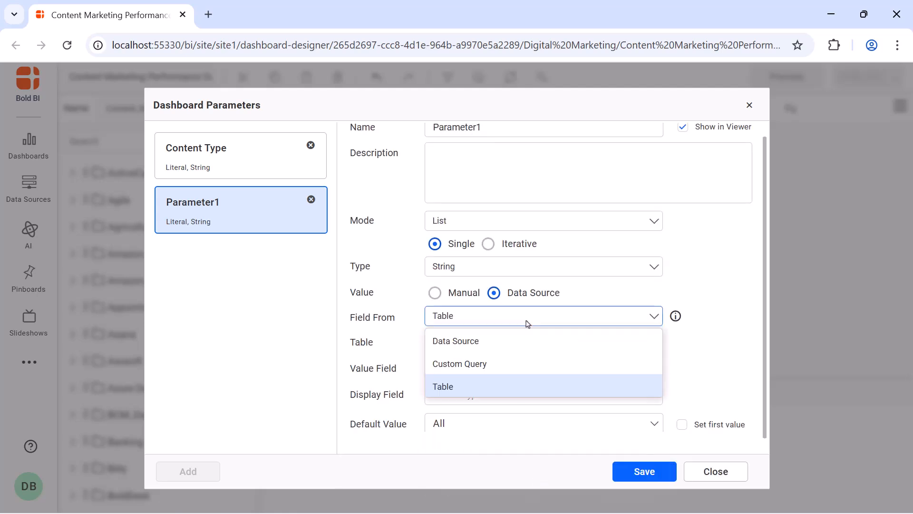
click(530, 365)
text(SELECT * FROM Content_Marketing)
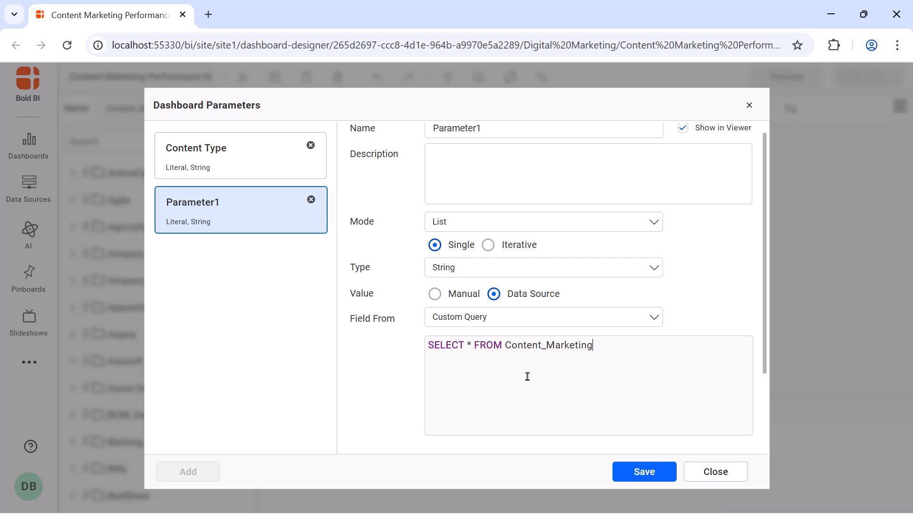
scroll(527, 377, down, 2)
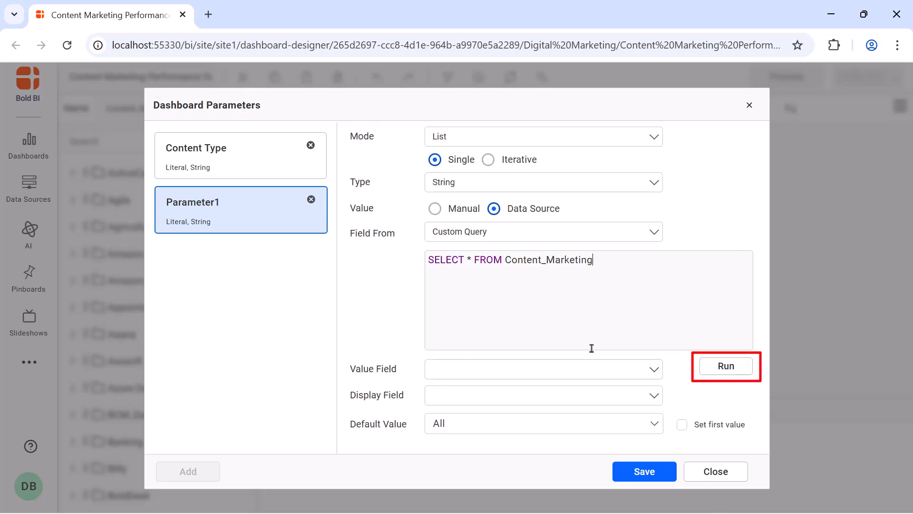
scroll(592, 348, up, 2)
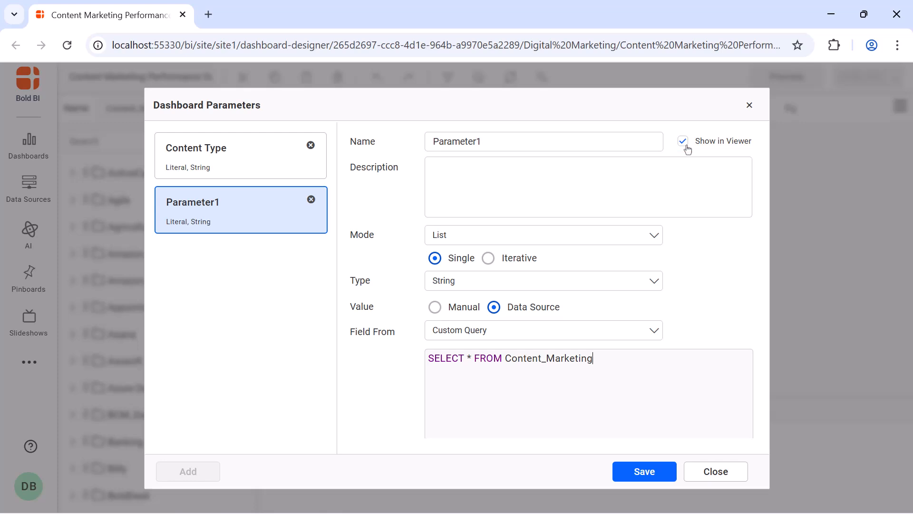
scroll(697, 249, down, 2)
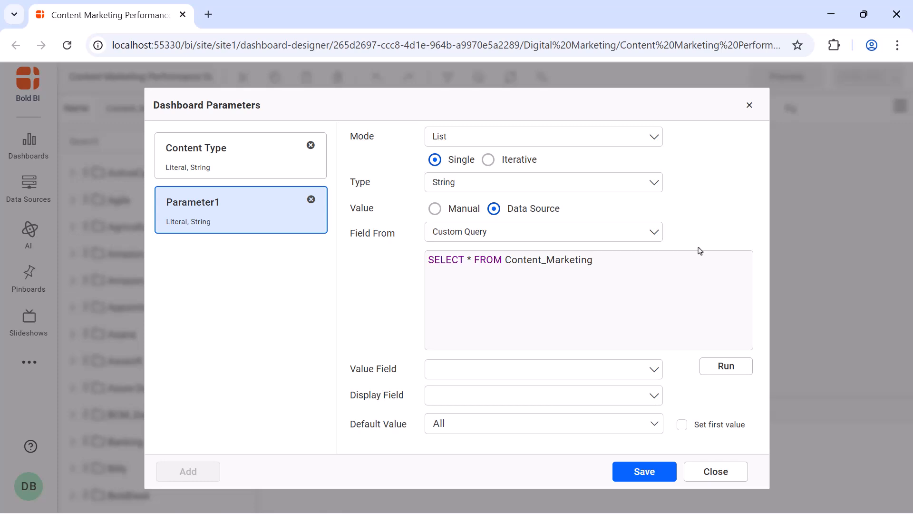
Delete the second parameter, Parameter1, and close the Dashboard Parameters dialog
click(255, 226)
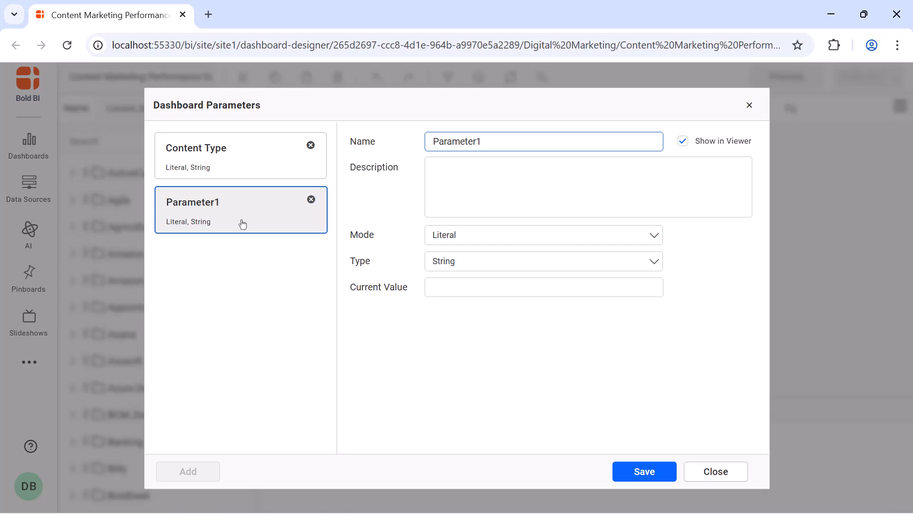
click(310, 201)
click(749, 105)
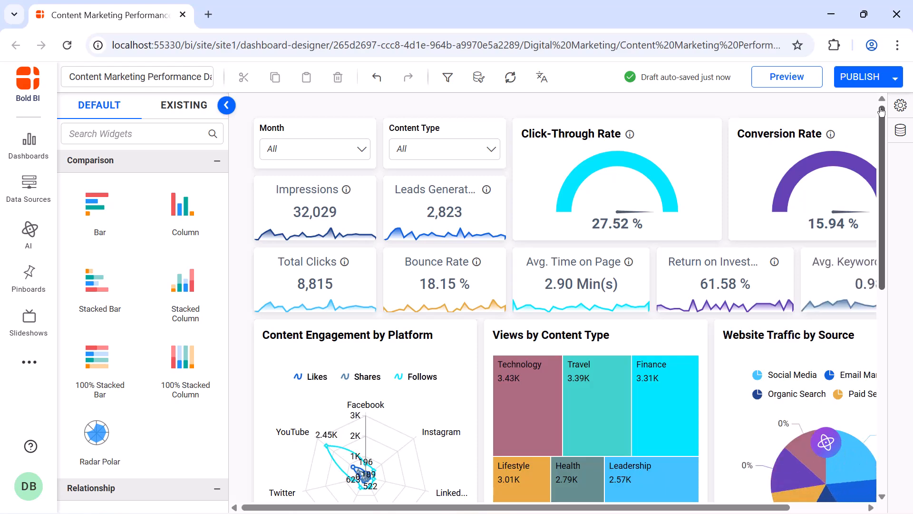
Preview the Content Marketing Performance Dashboard and open its dashboard parameters
click(787, 77)
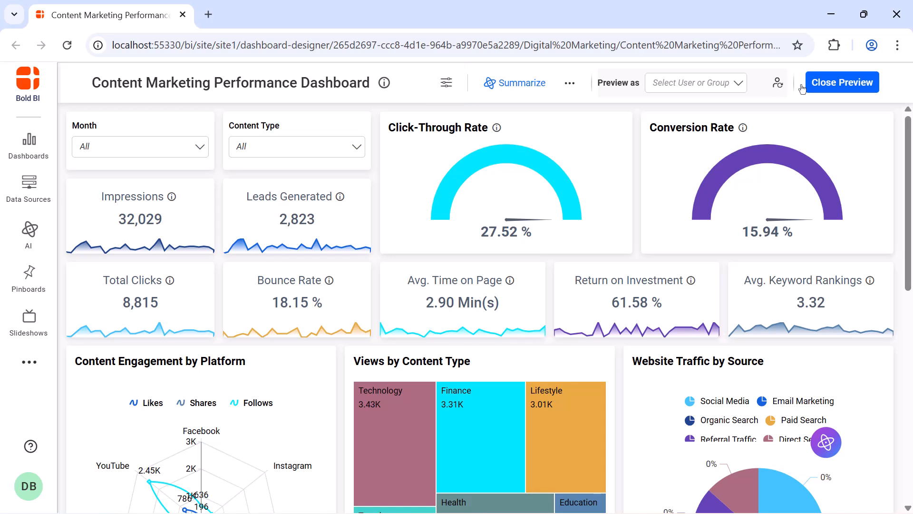
click(444, 83)
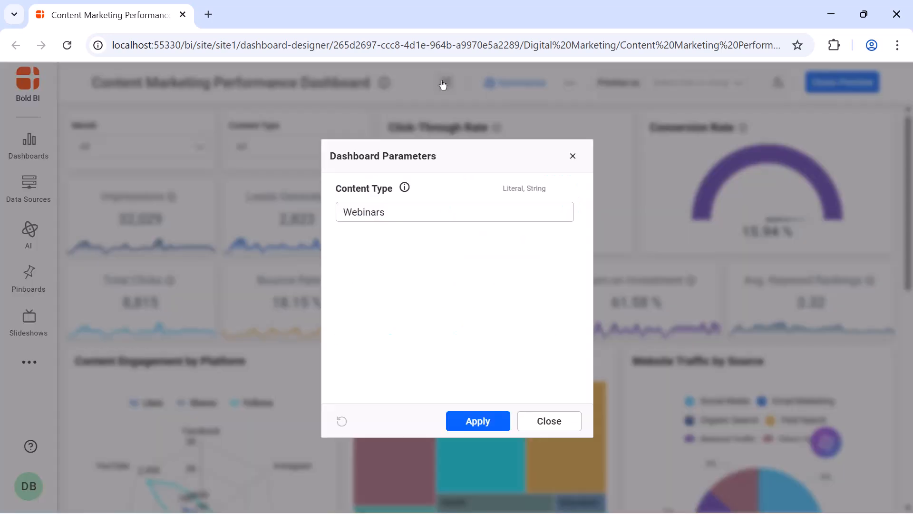